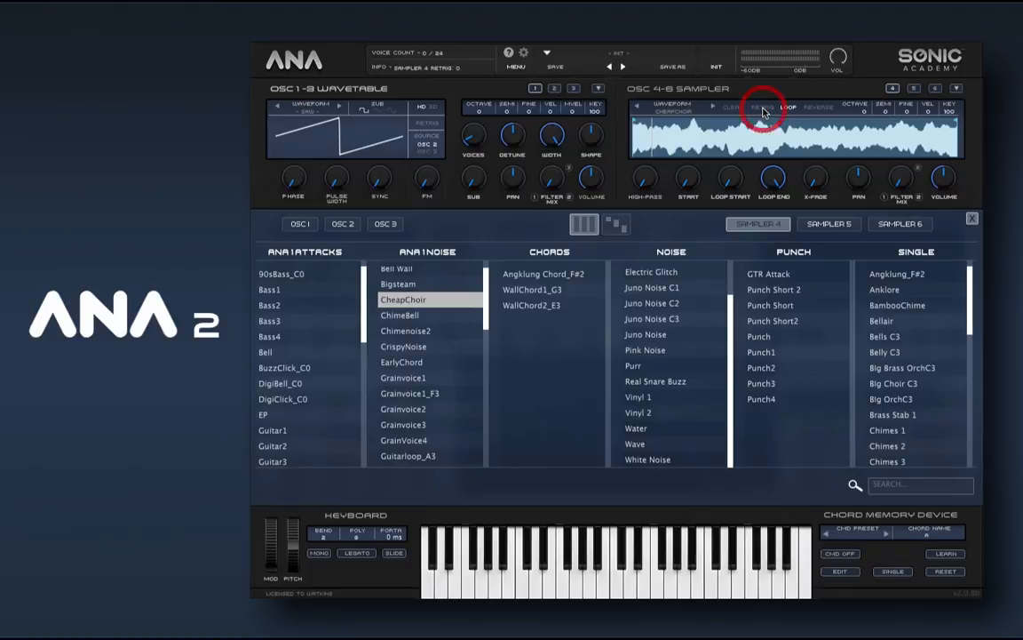
Turn oscillator 1's voices down to zero and set sampler 4's key tracking to 0.
left_click(971, 218)
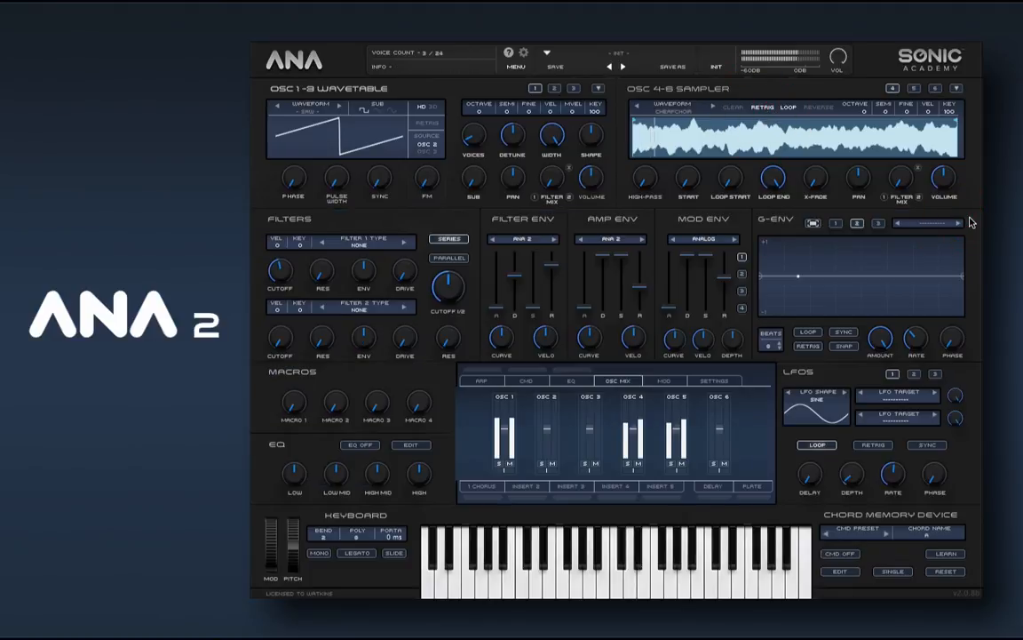
left_click(478, 180)
left_click(496, 244)
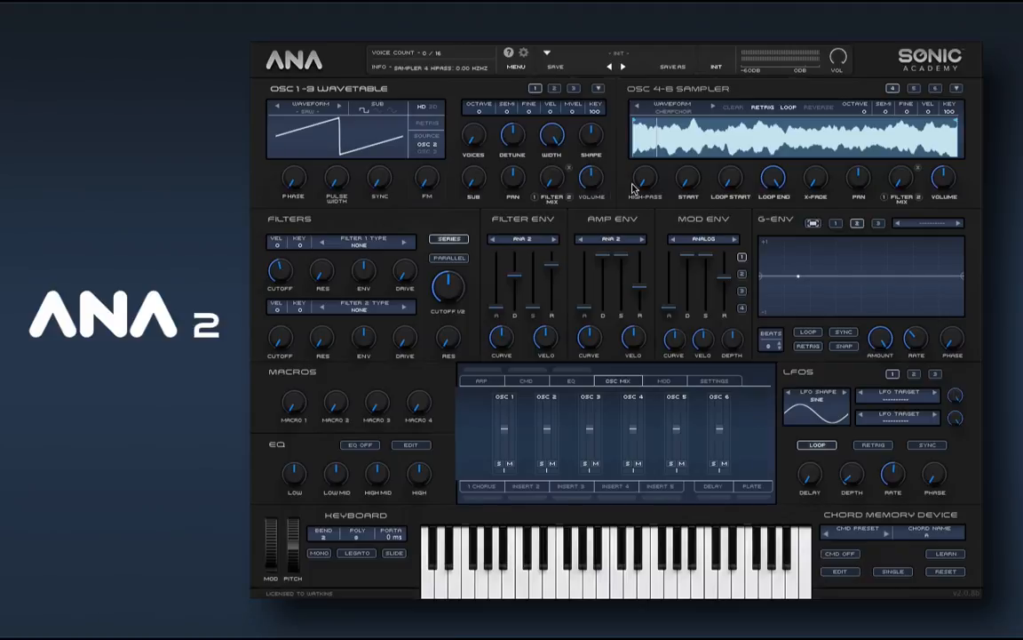
left_click_drag(948, 113, 964, 391)
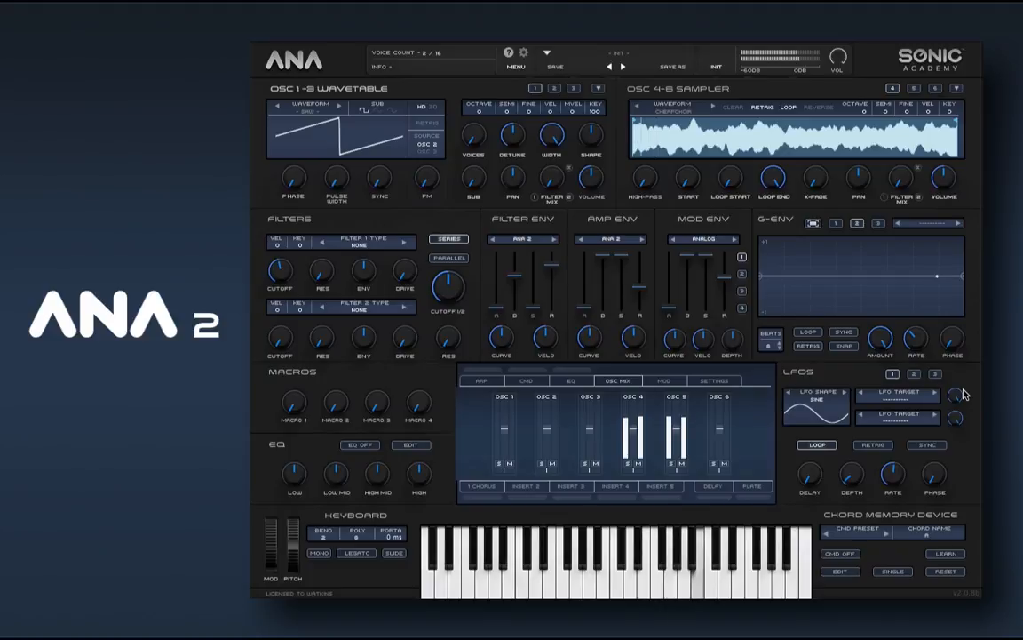
Solo samplers 4 and 5 in turn to compare their sound, leaving neither soloed.
left_click(628, 464)
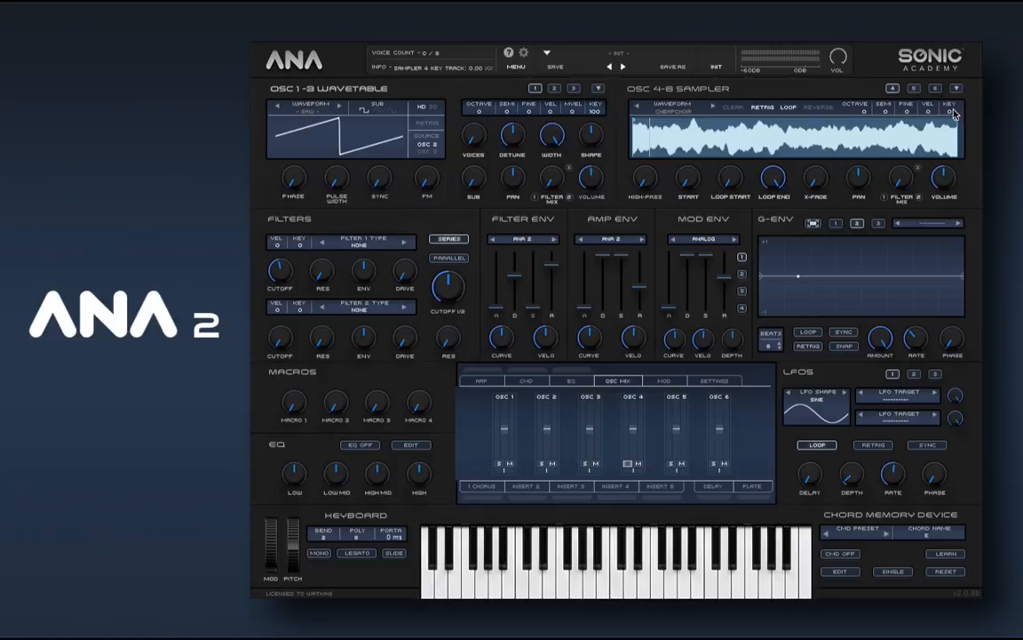
left_click(679, 464)
left_click(628, 463)
left_click(680, 464)
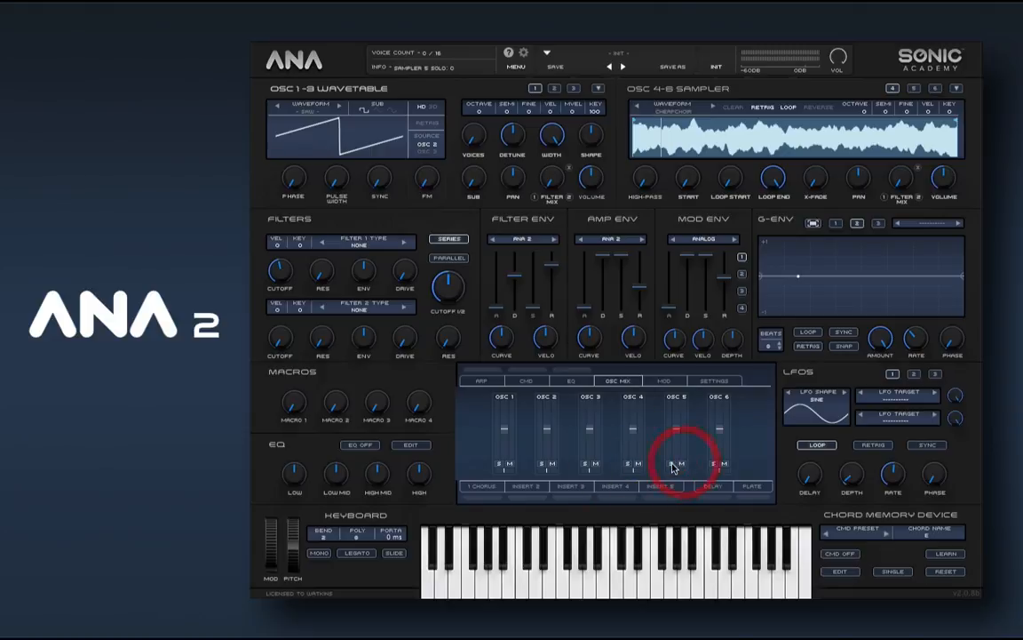
left_click(671, 464)
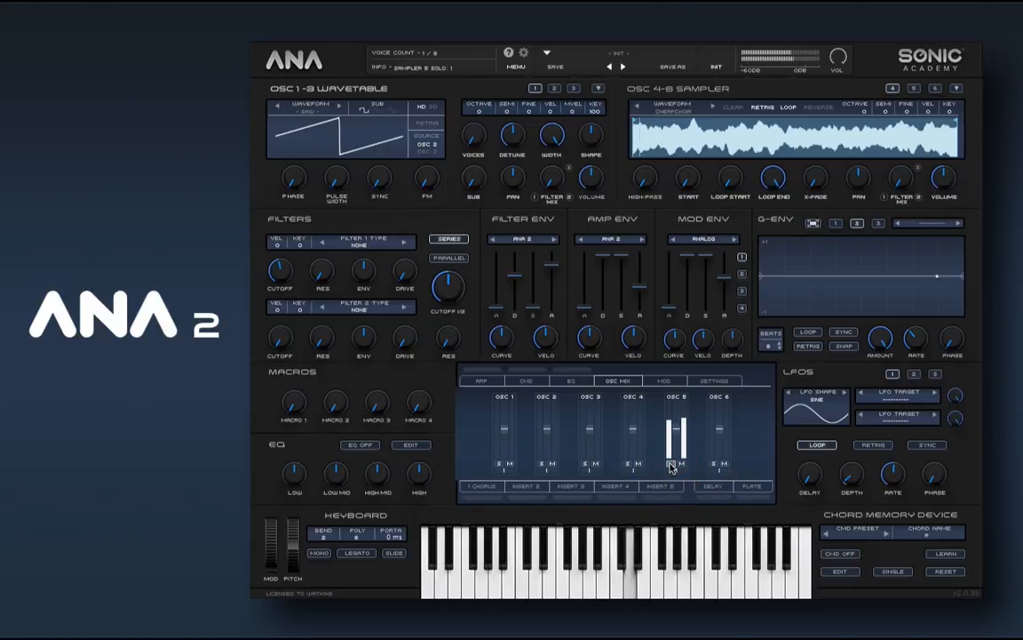
left_click(672, 465)
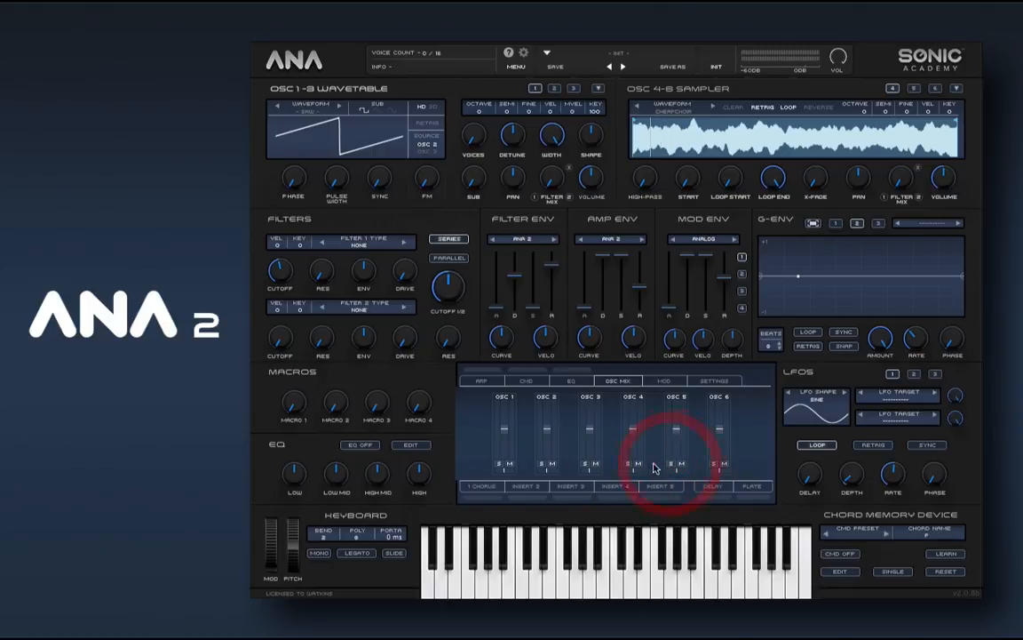
Enable the Delay effect and try changing sampler 4's key tracking, returning it to 0.
left_click(716, 496)
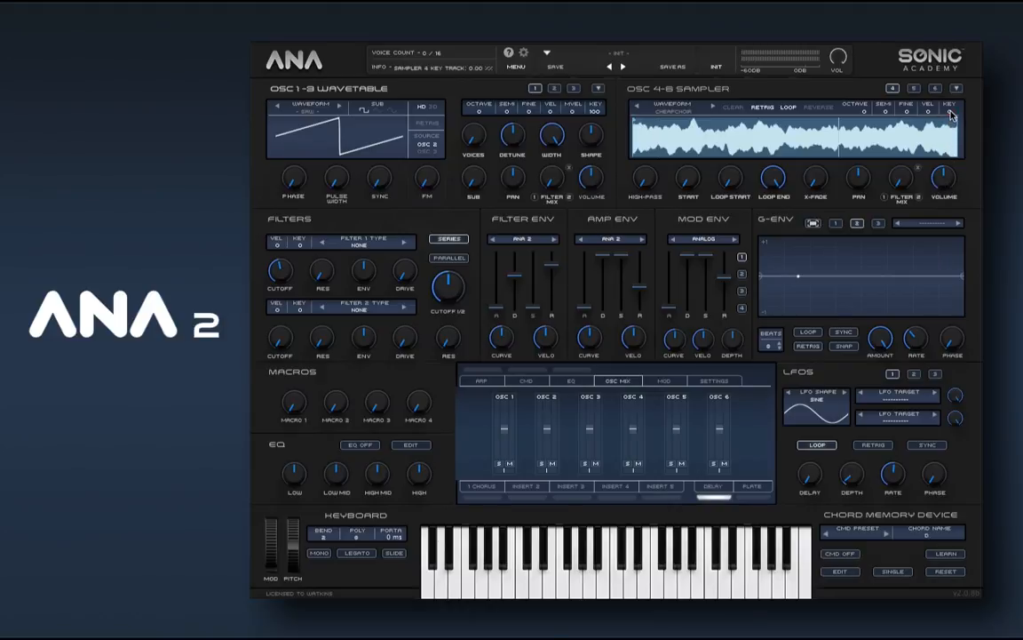
mouse_move(951, 114)
left_mouse_down()
mouse_move(954, 58)
mouse_move(950, 98)
left_mouse_up()
left_click_drag(952, 111, 966, 219)
Load the BuzzClick_C0 waveform into sampler 4 and turn sampler 5's volume all the way down.
left_click(674, 110)
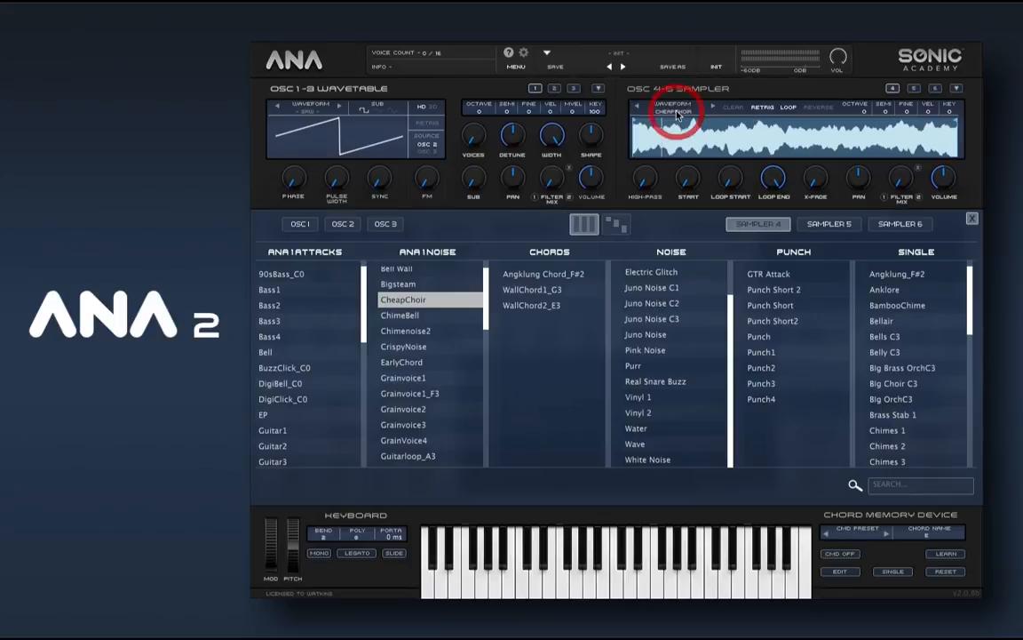
left_click(286, 369)
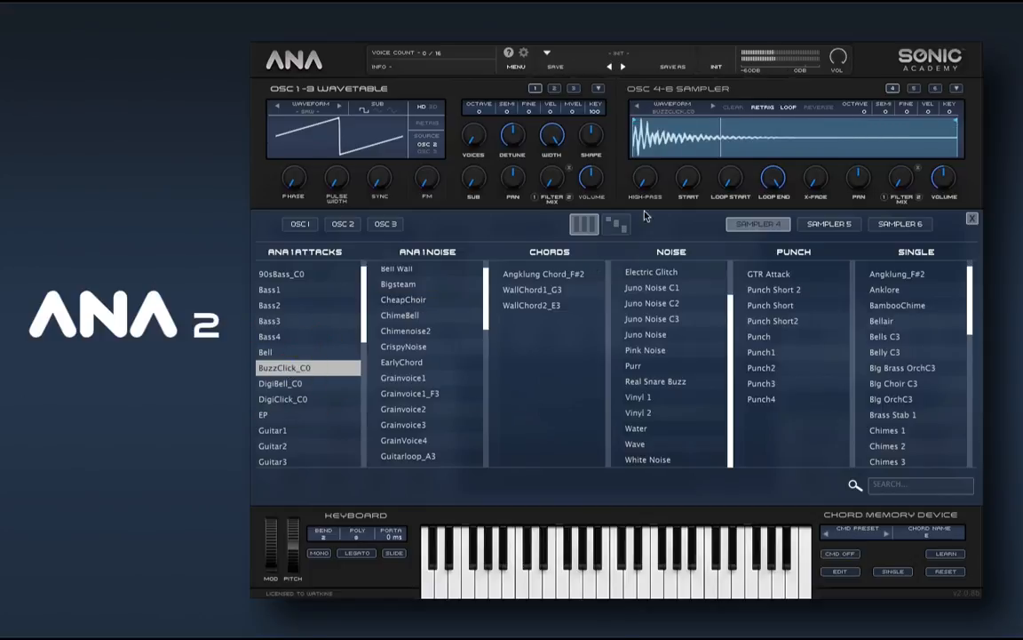
left_click(914, 88)
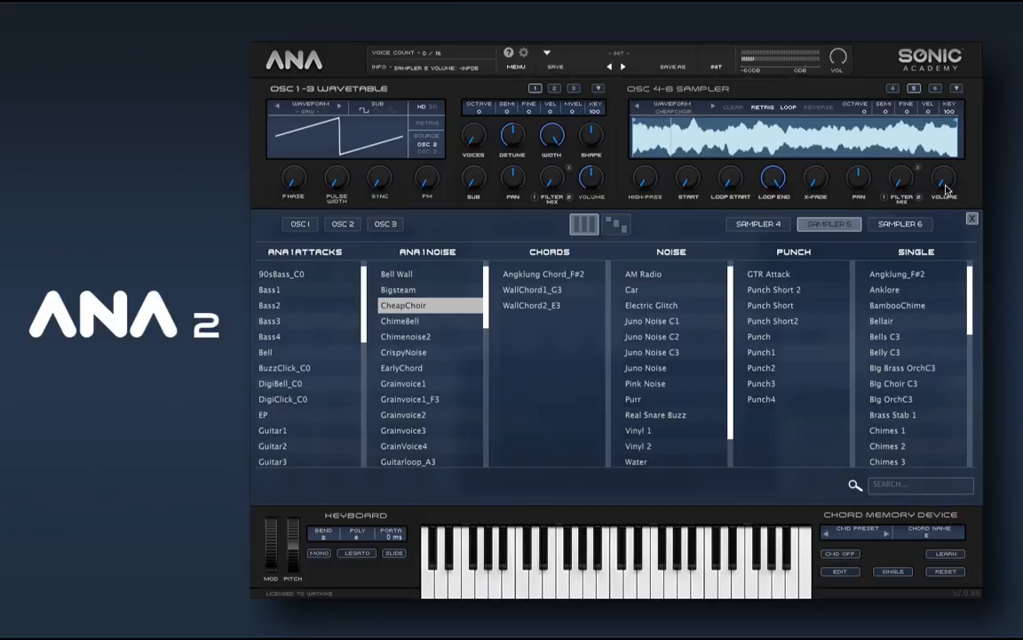
Turn off looping on sampler 4 and transpose it to octave 1 and semi 7.
left_click(892, 88)
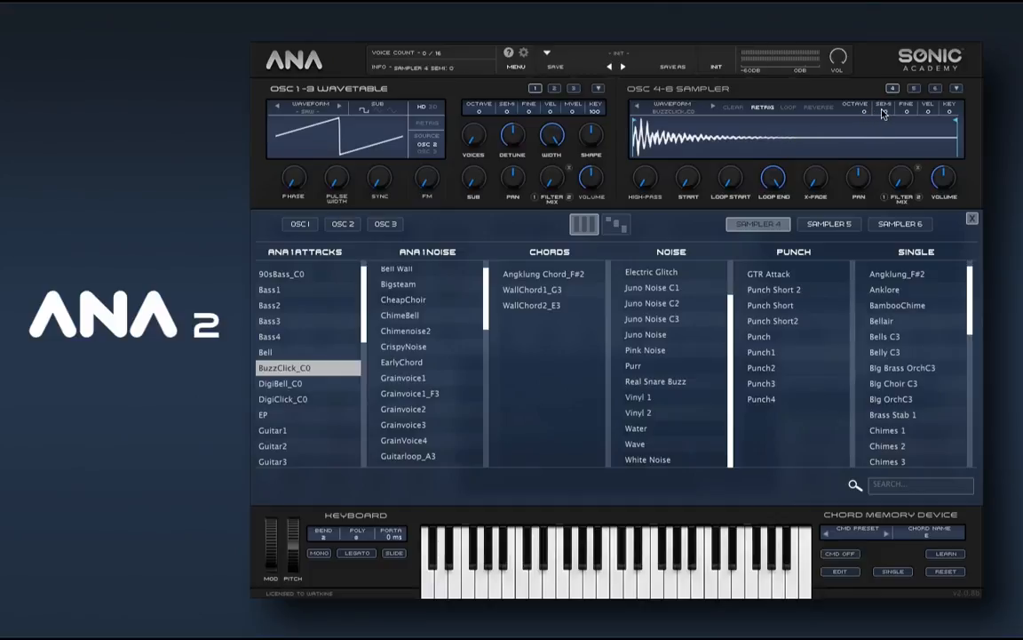
left_click_drag(883, 113, 861, 81)
left_click(972, 217)
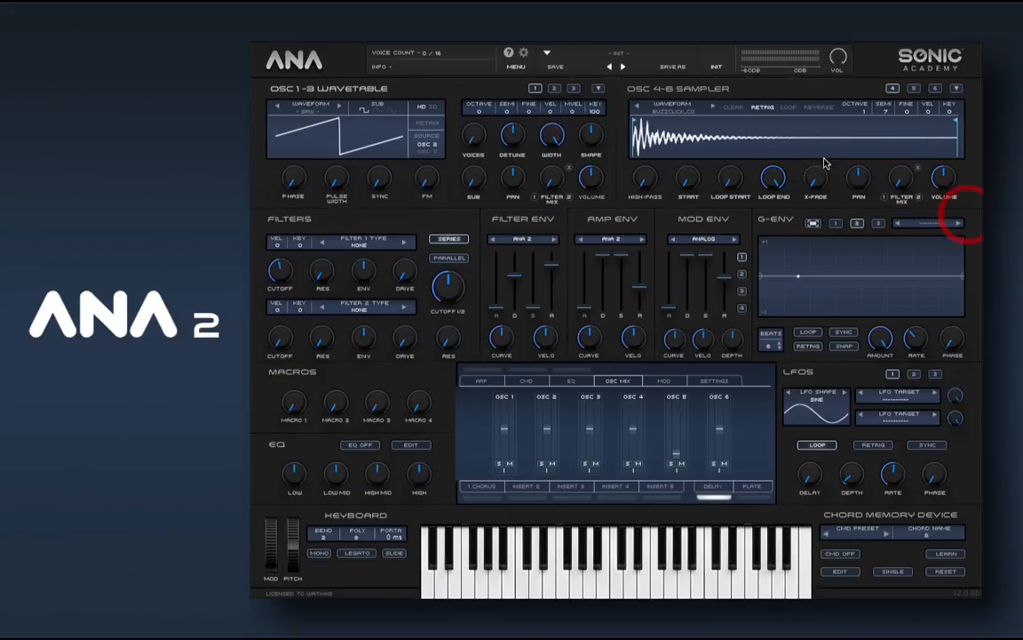
Switch oscillators 1 and 2 to sine waves, giving oscillator 2 one voice at octave -1.
left_click(338, 105)
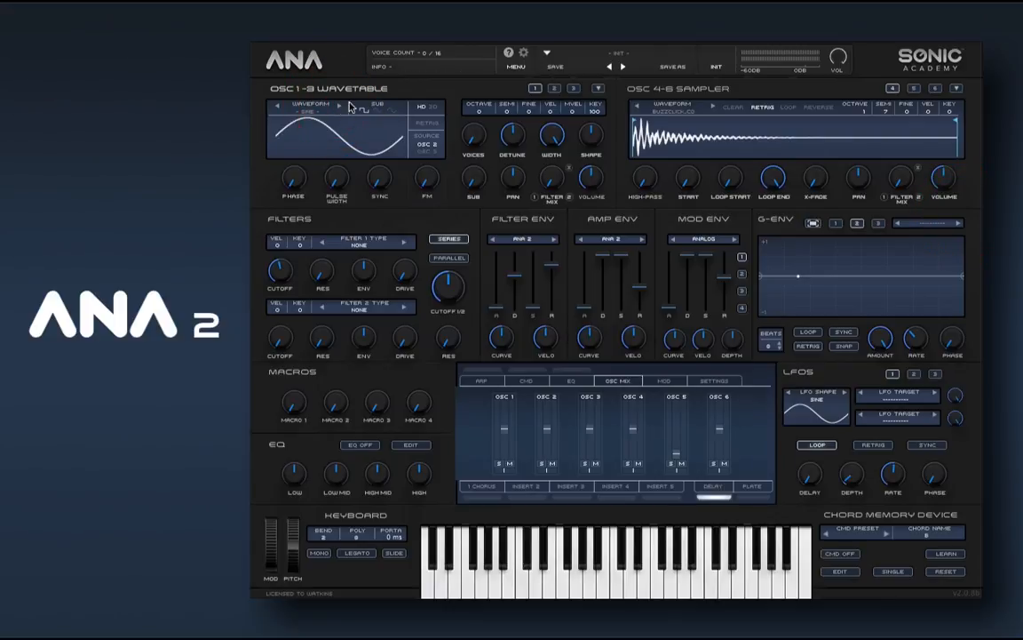
left_click(553, 88)
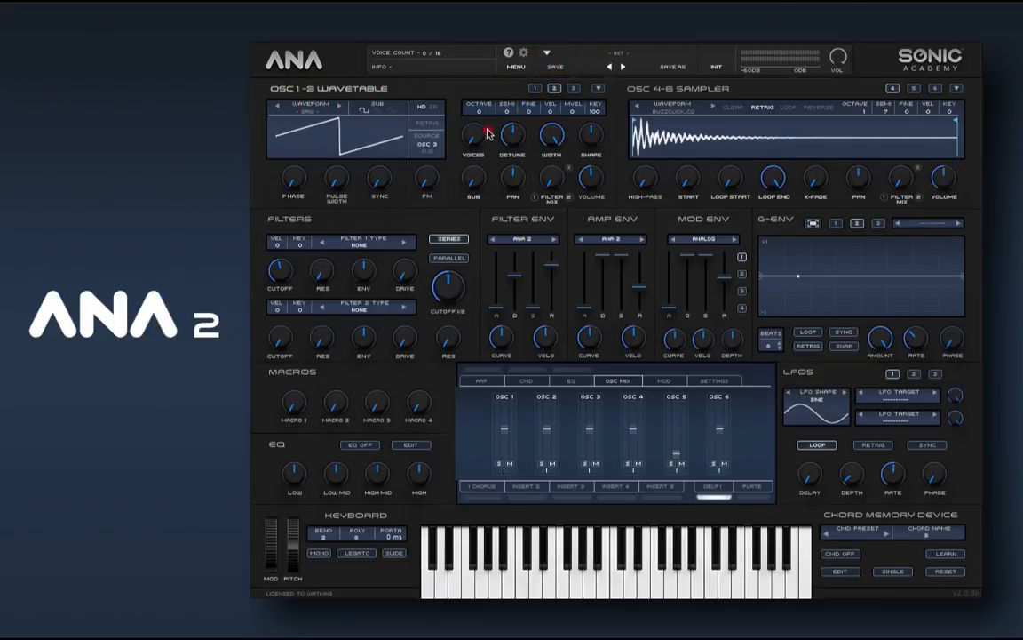
mouse_move(478, 111)
left_mouse_down()
mouse_move(473, 155)
mouse_move(476, 120)
left_mouse_up()
left_click(535, 87)
Set oscillator 3 to a sine wave tuned up 7 semitones with one voice.
left_click(575, 88)
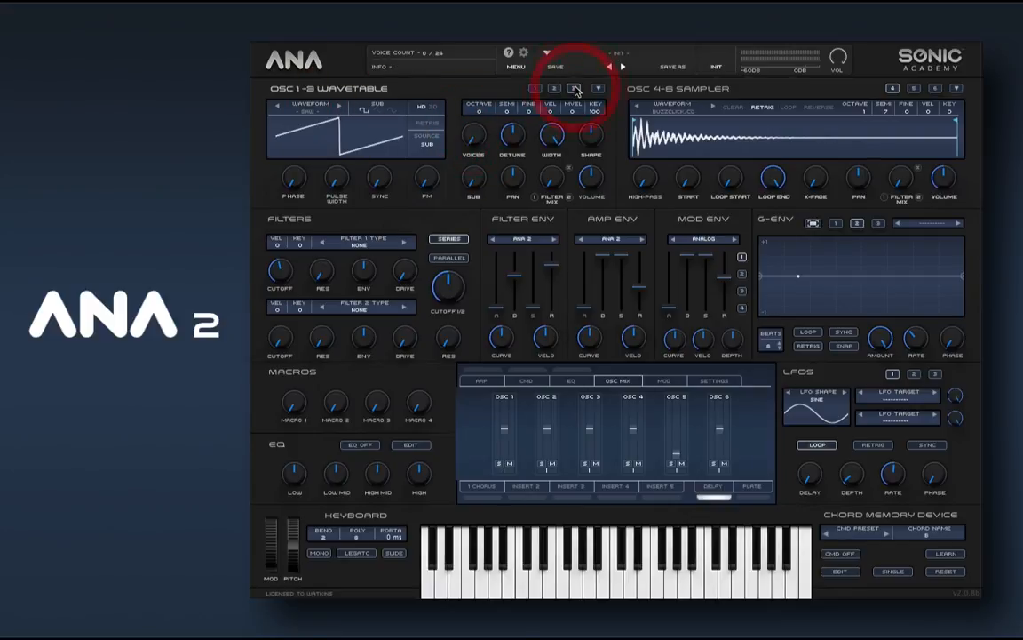
left_click(339, 106)
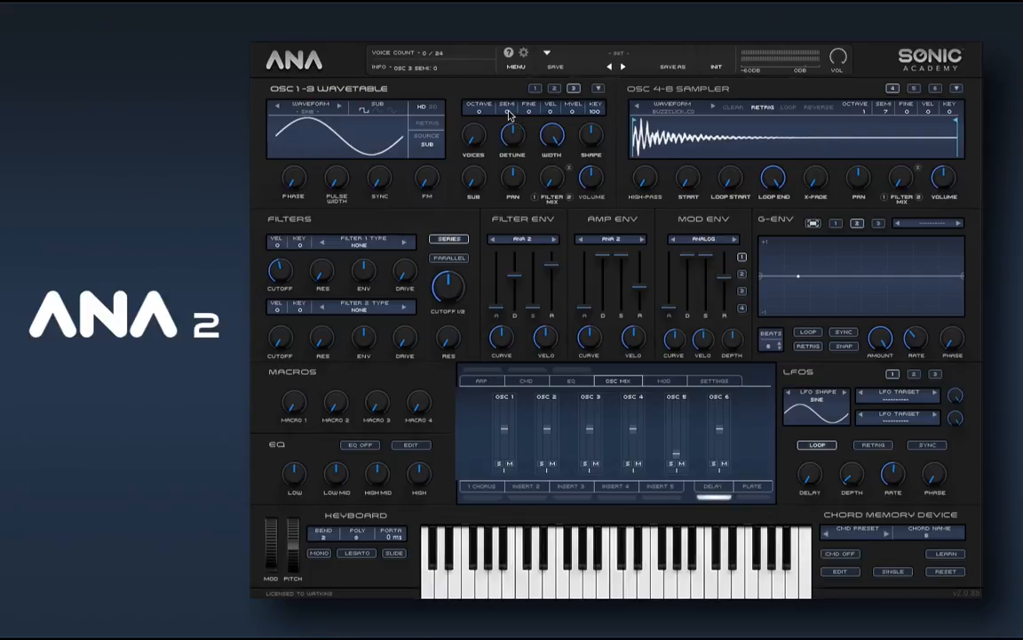
left_click_drag(510, 113, 507, 73)
left_click_drag(470, 135, 467, 117)
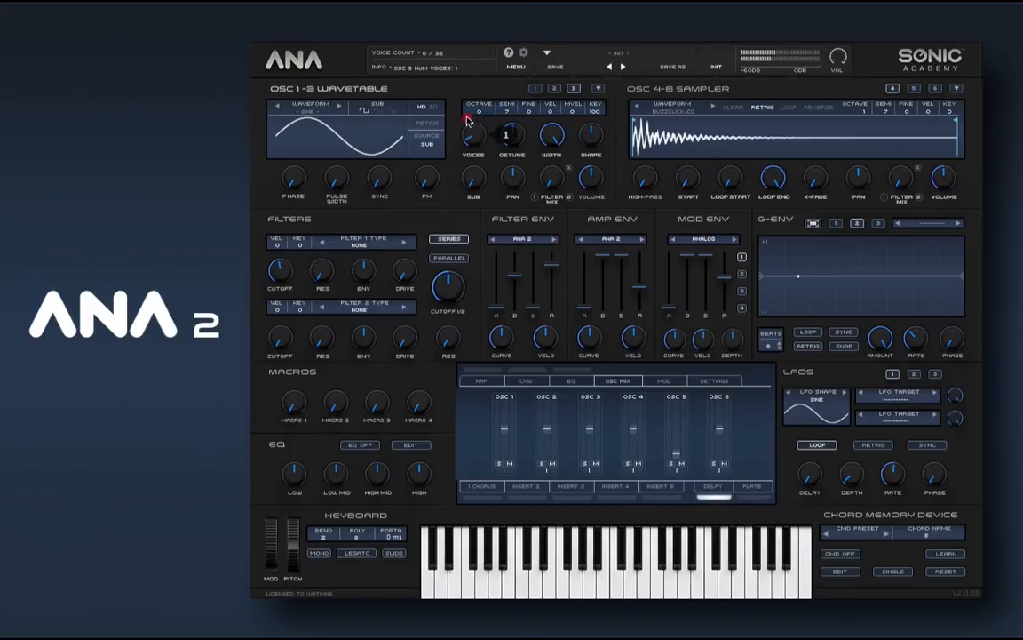
Give oscillator 1 one voice and lower the volumes of oscillators 1, 2 and 3.
left_click(534, 88)
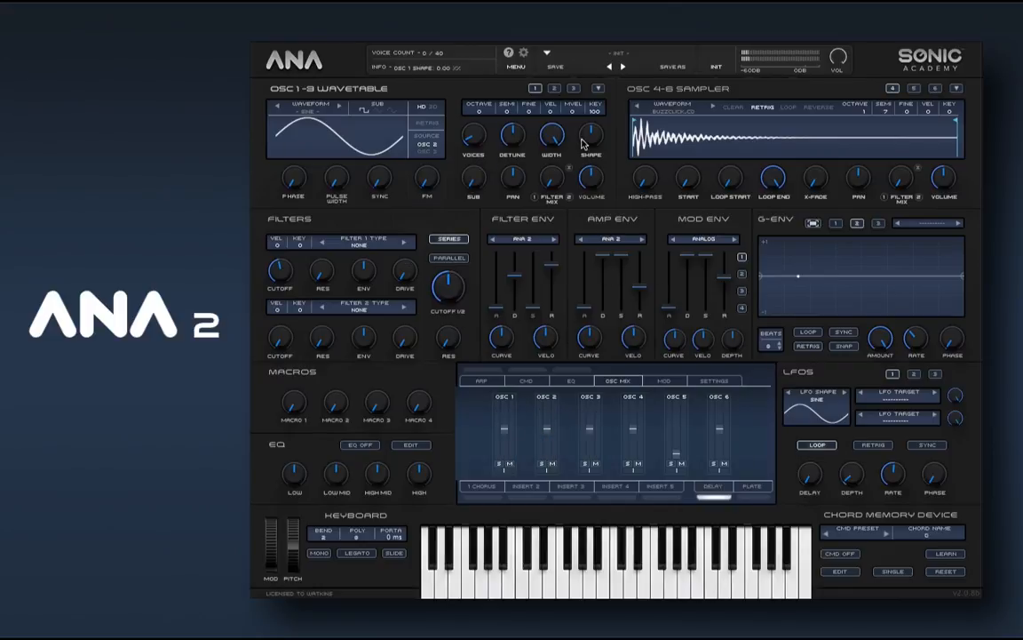
left_click(592, 182)
left_click(556, 93)
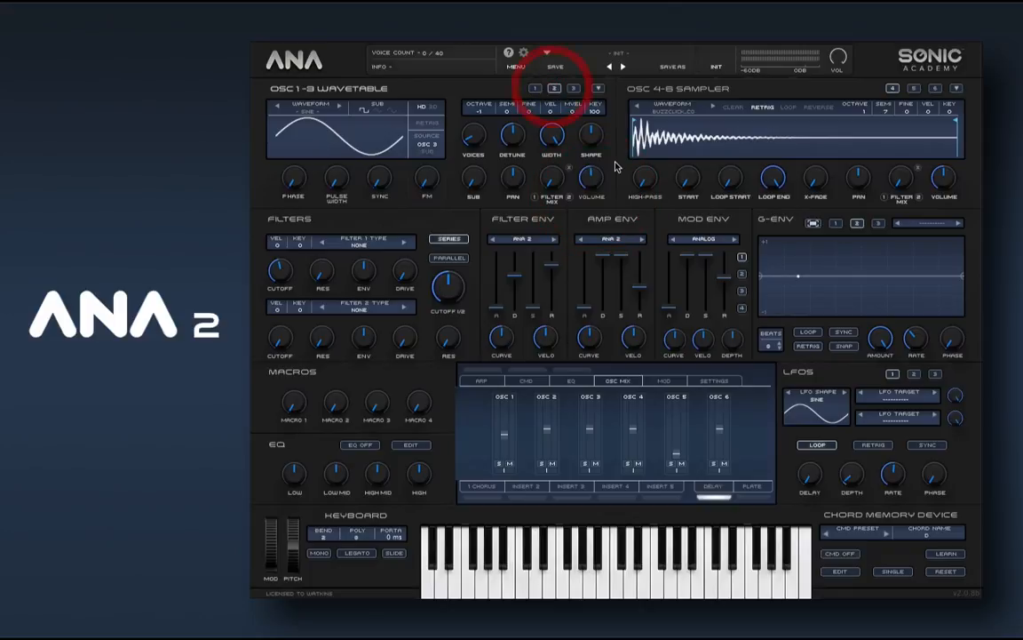
left_click(590, 182)
left_click(572, 91)
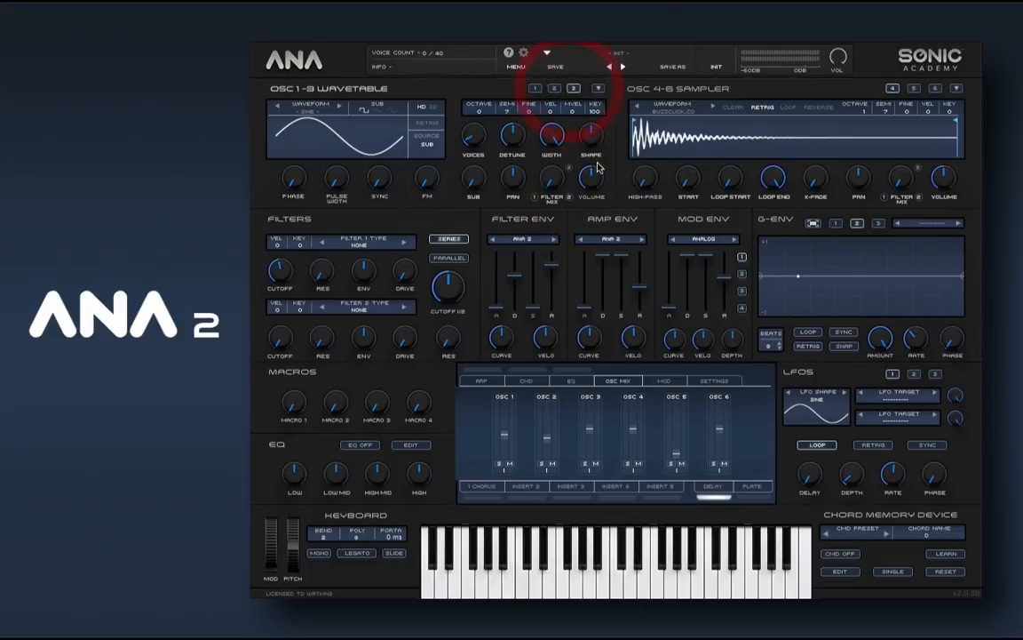
left_click(597, 201)
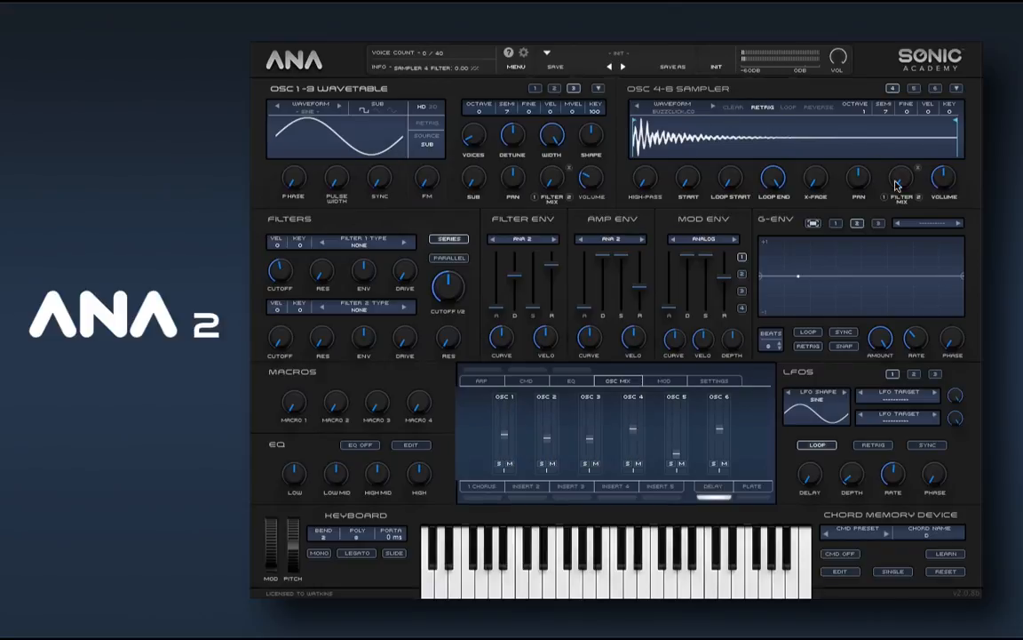
Route sampler 4 fully to filter 2 and set filter 2's type to the analog Mogy - LP.
left_click_drag(899, 182, 902, 123)
left_click(347, 306)
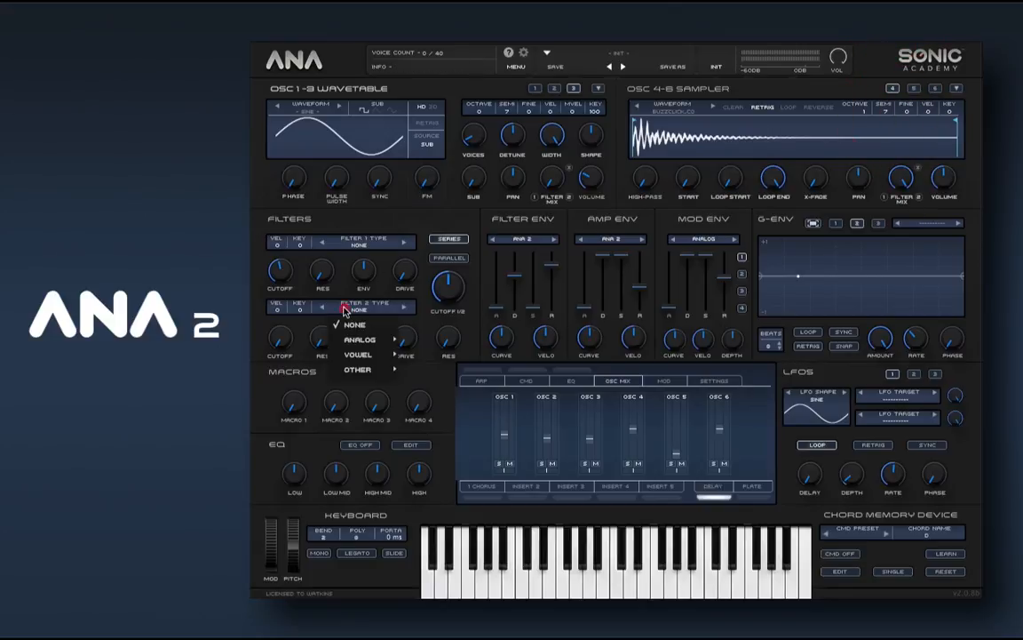
mouse_move(360, 352)
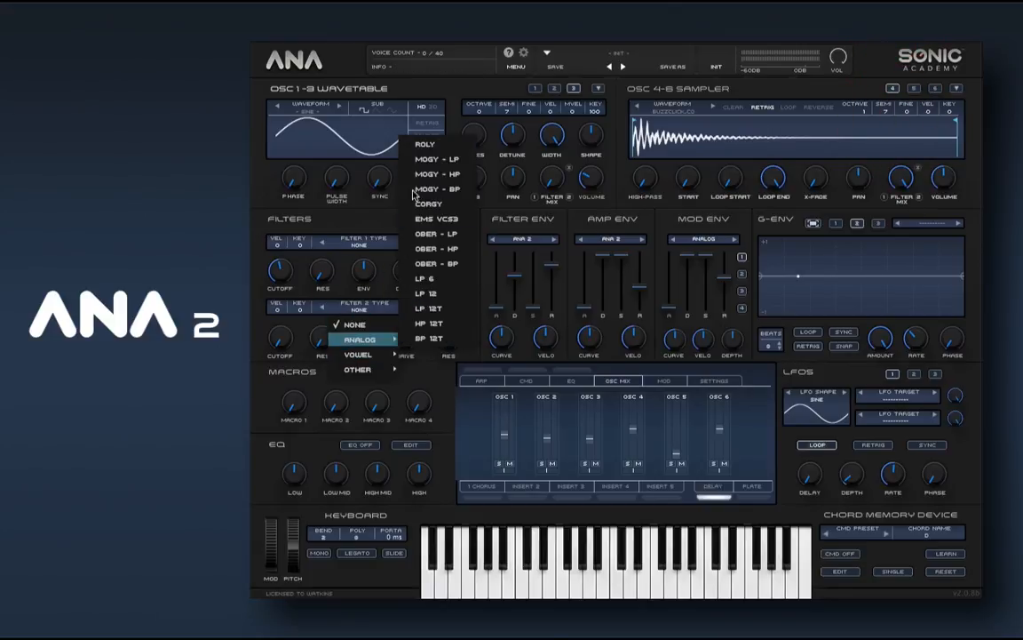
left_click(426, 164)
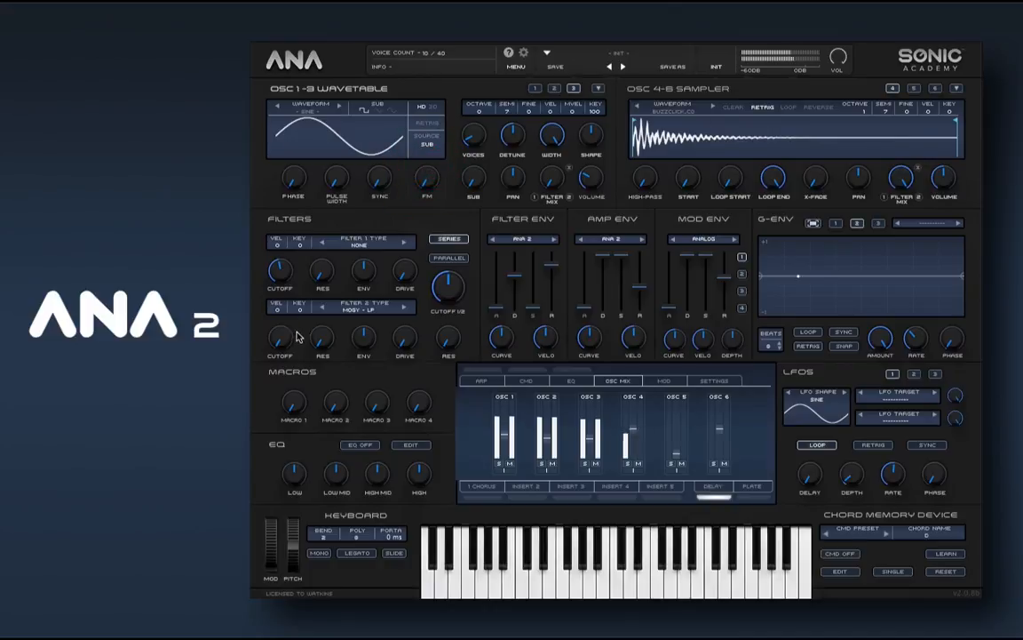
Raise filter 2's cutoff from its minimum and slightly lower the master volume.
left_click_drag(281, 345, 282, 290)
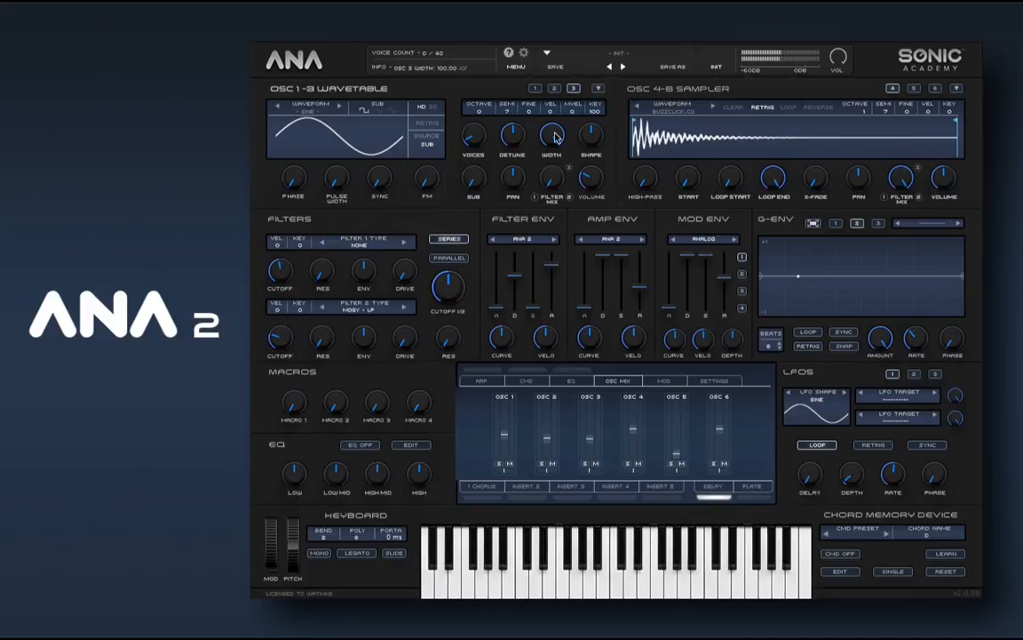
left_click(439, 240)
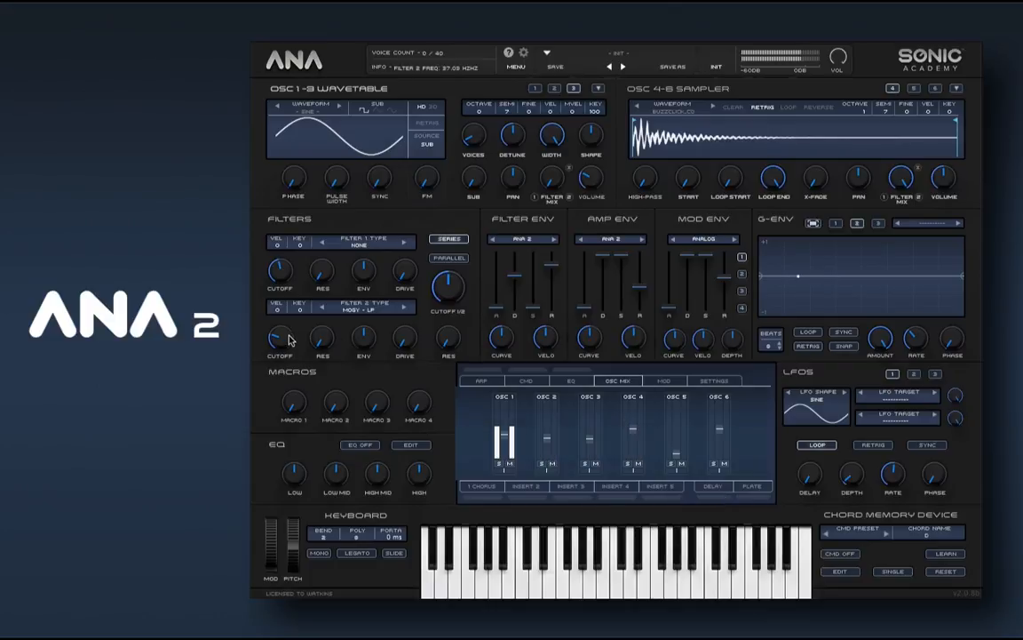
left_click_drag(279, 334, 286, 324)
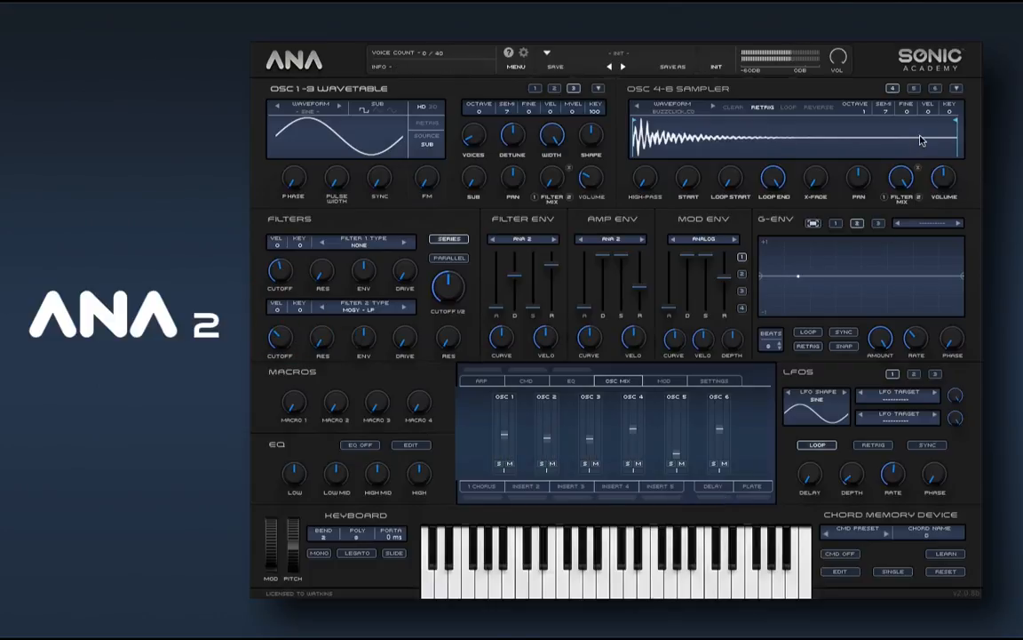
left_click_drag(838, 60, 838, 77)
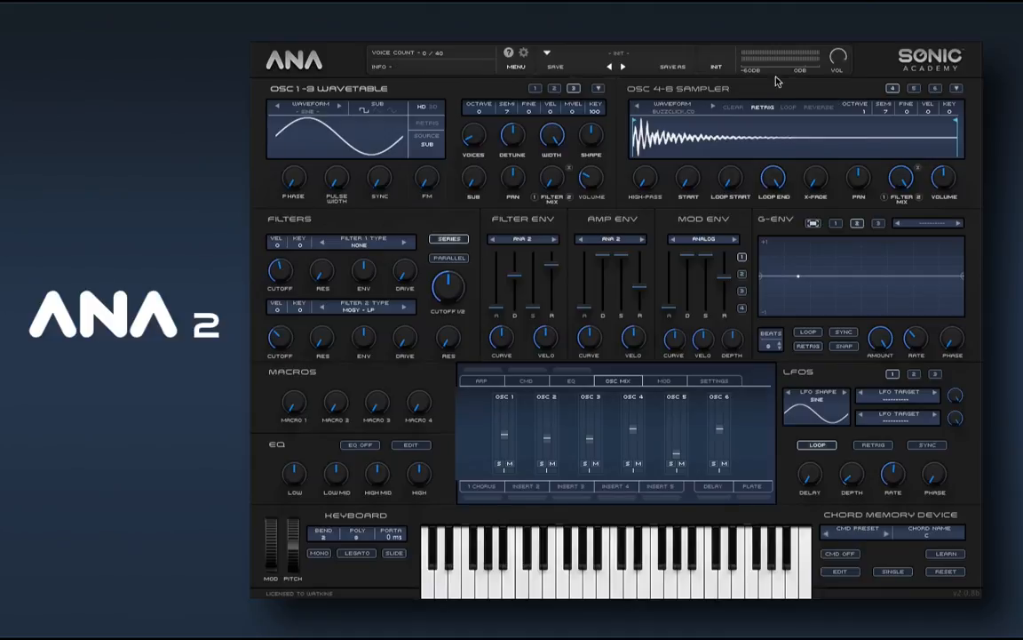
Reset the synth to the init patch and turn on one voice for oscillator 1.
left_click(718, 67)
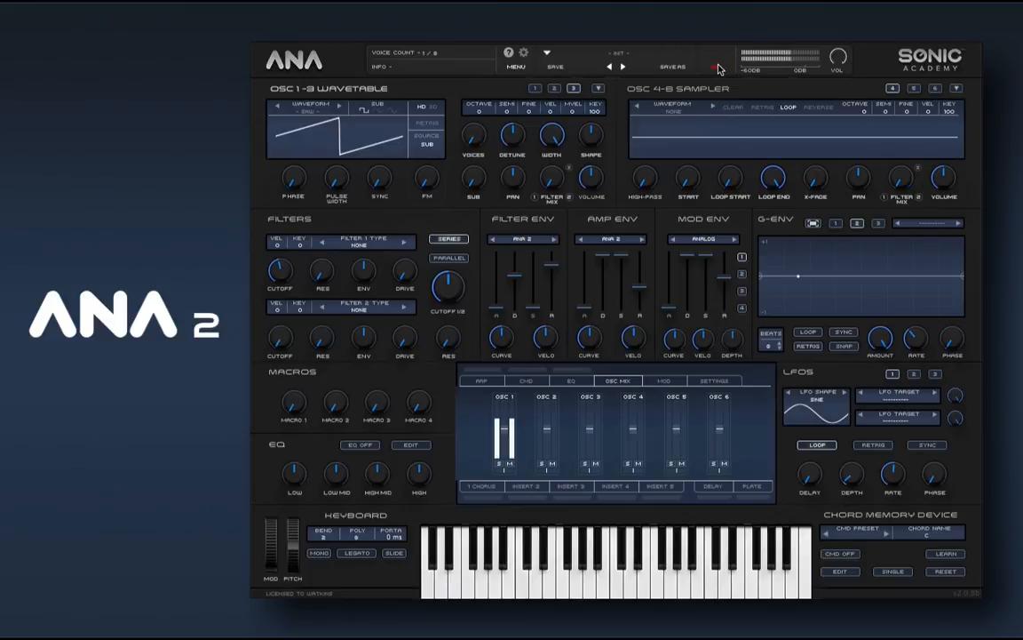
left_click(535, 89)
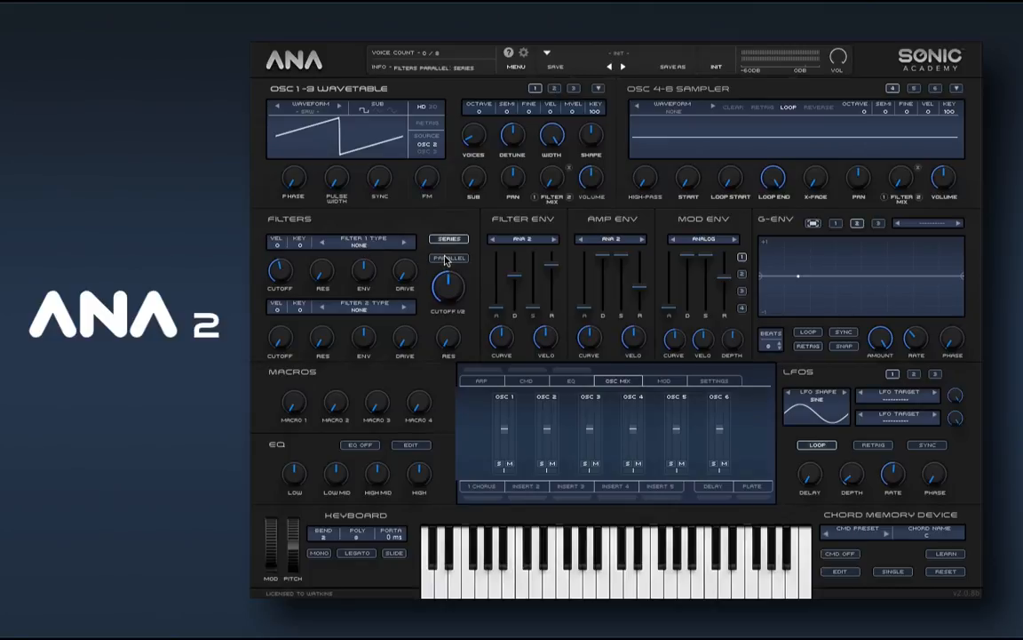
Set filter 1's type to the analog Ober - LP and turn its resonance up high.
left_click(359, 242)
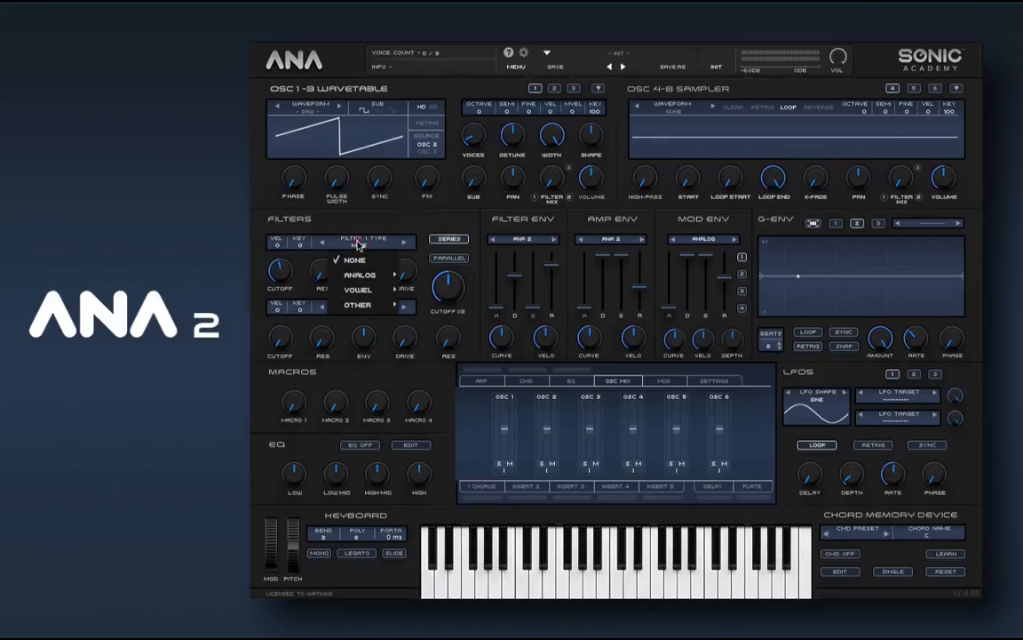
mouse_move(365, 277)
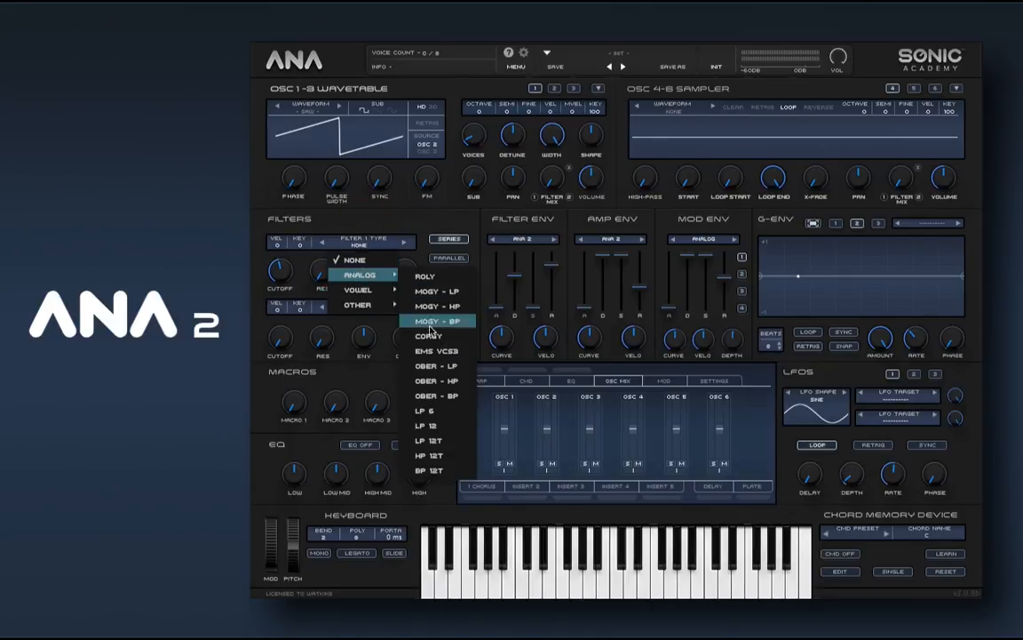
left_click(435, 366)
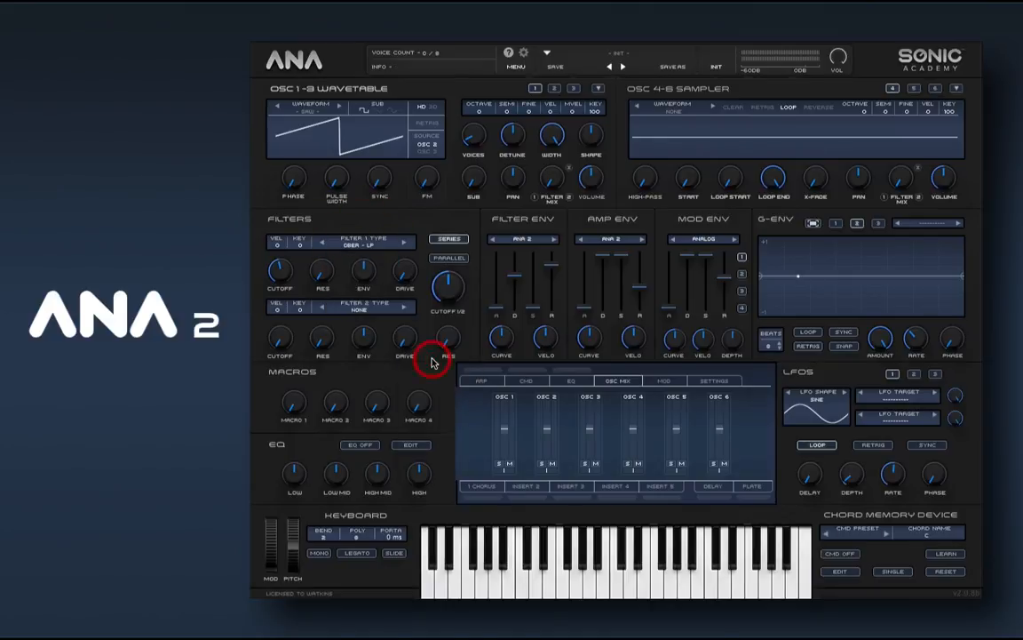
left_click_drag(320, 271, 321, 135)
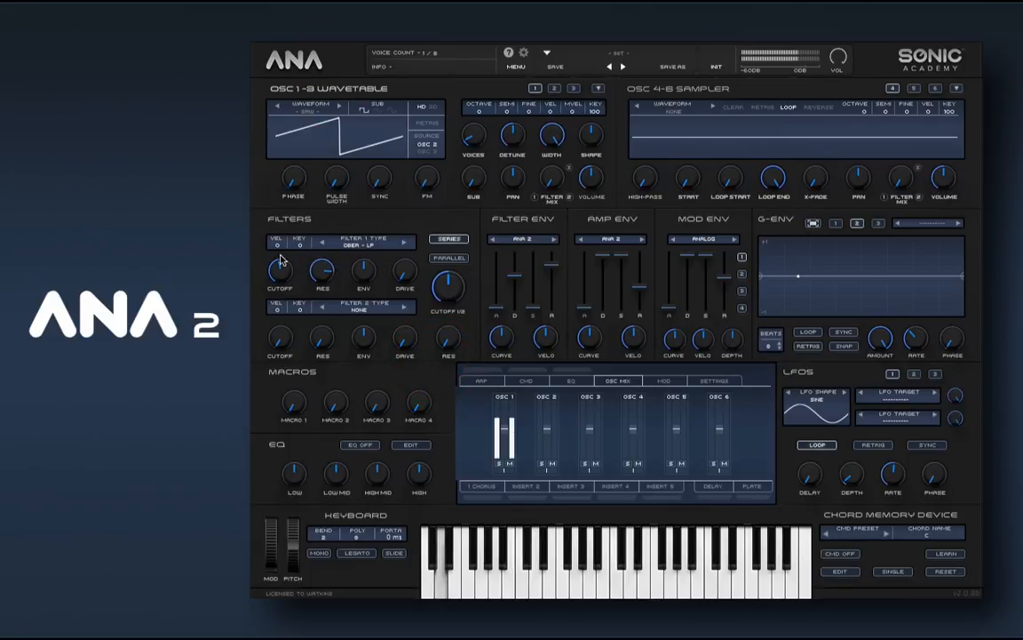
Lower filter 1's cutoff and set filter 2's type to the analog Ober - HP.
left_click_drag(279, 270, 280, 295)
left_click(358, 307)
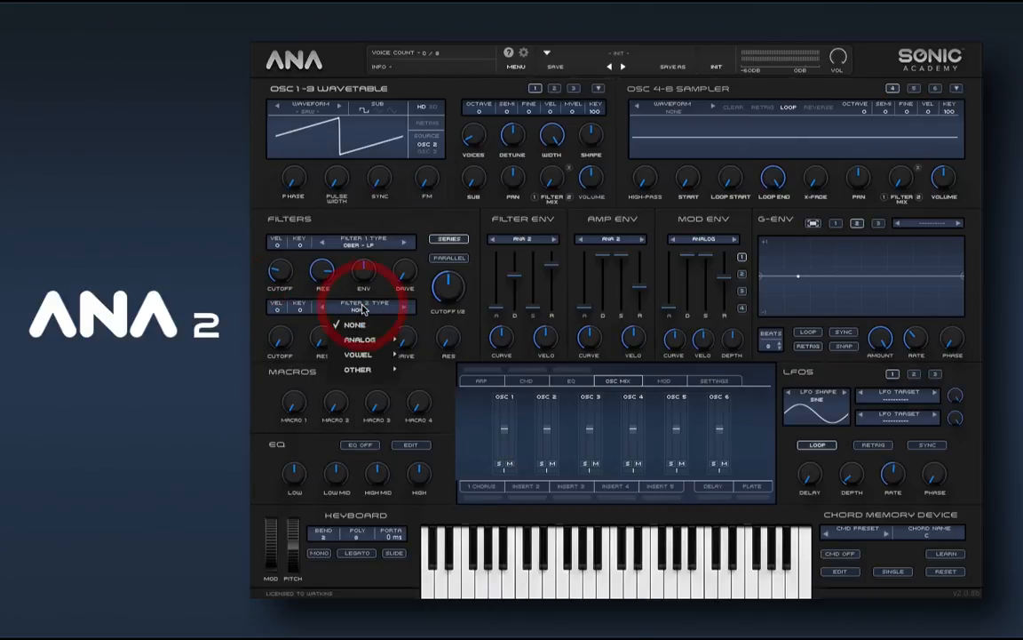
mouse_move(363, 345)
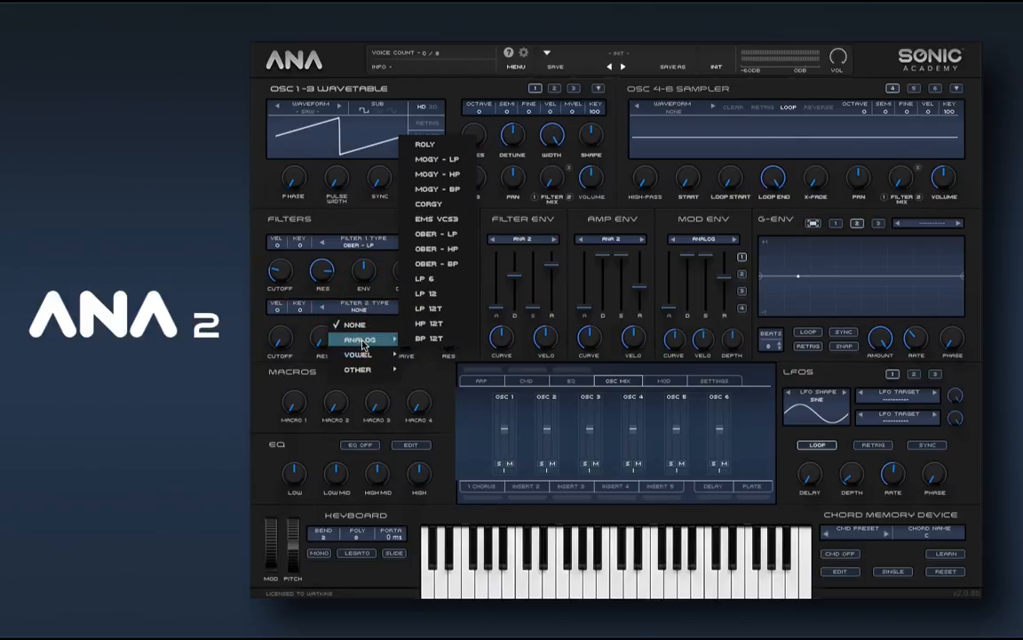
left_click(449, 256)
Raise filter 2's resonance to about halfway and its cutoff slightly, and turn filter 1's drive up to about halfway.
left_click_drag(325, 341, 322, 258)
mouse_move(279, 338)
left_mouse_down()
mouse_move(279, 256)
mouse_move(274, 346)
mouse_move(236, 273)
mouse_move(268, 320)
left_mouse_up()
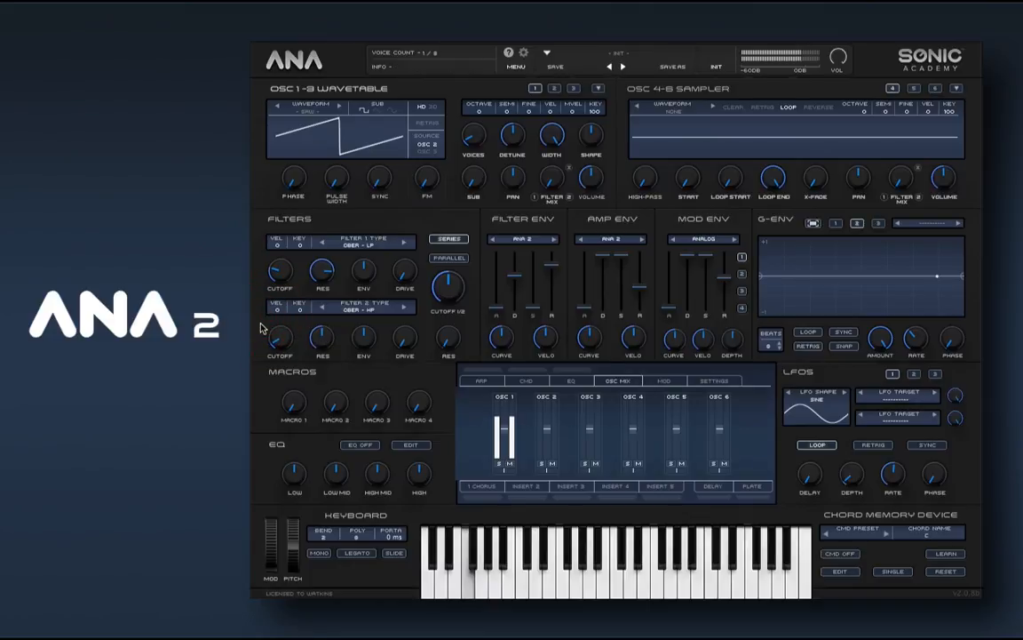
mouse_move(397, 336)
left_mouse_down()
mouse_move(388, 276)
mouse_move(402, 342)
left_mouse_up()
left_click_drag(405, 271, 399, 177)
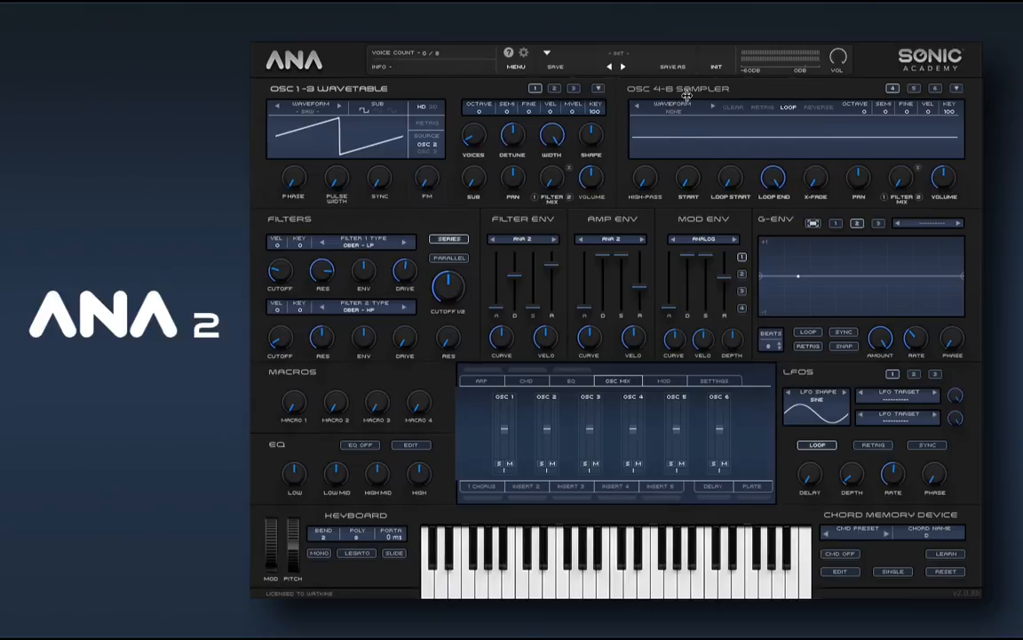
Set oscillator 3 to a sine waveform that bypasses the filters and turn on one voice for it.
left_click(574, 88)
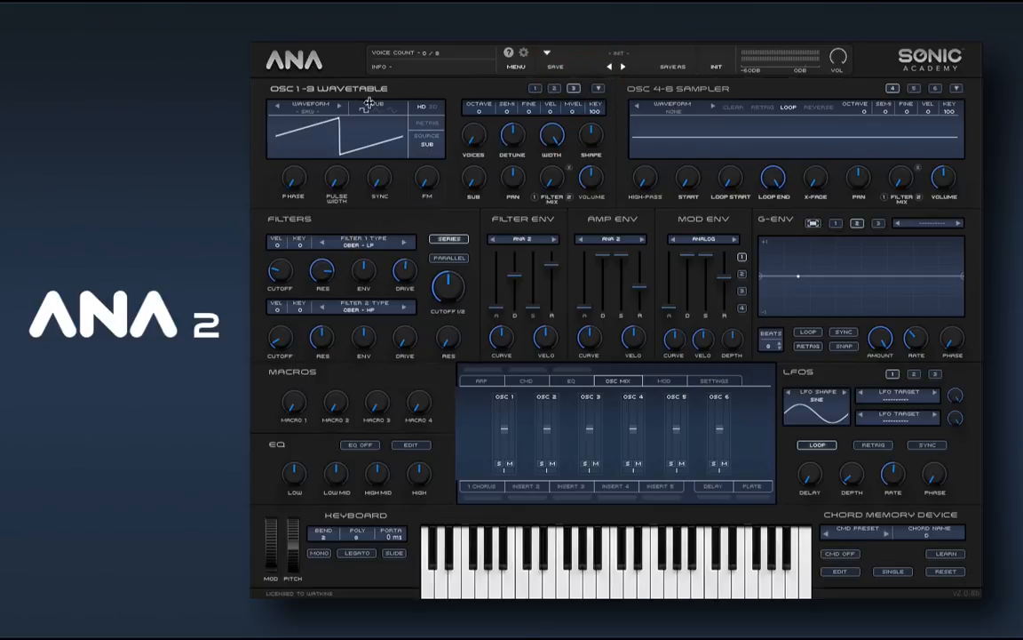
left_click(340, 105)
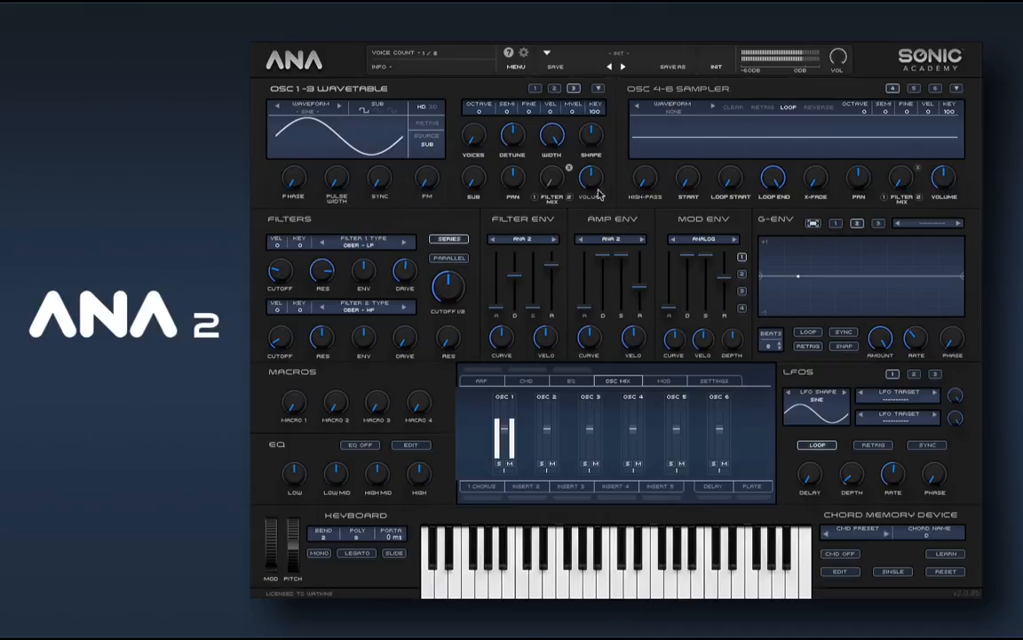
left_click(469, 115)
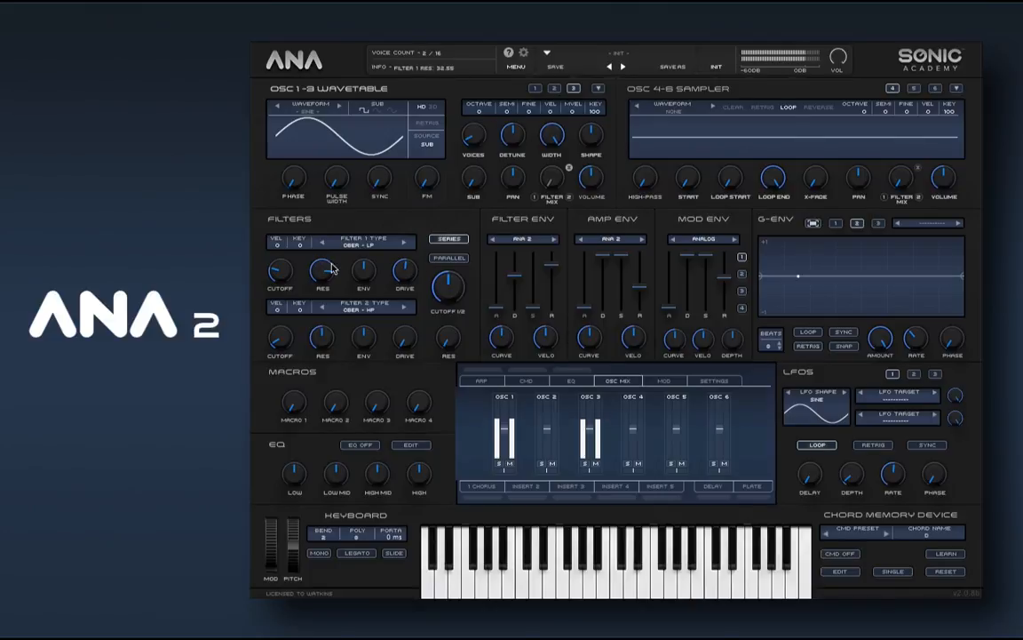
Raise filter 2's envelope amount and slightly shorten the filter envelope's decay.
left_click_drag(358, 272, 352, 222)
mouse_move(514, 274)
left_mouse_down()
mouse_move(515, 304)
mouse_move(512, 280)
left_mouse_up()
mouse_move(362, 282)
left_mouse_down()
mouse_move(361, 313)
mouse_move(363, 294)
left_mouse_up()
mouse_move(513, 280)
left_mouse_down()
mouse_move(513, 258)
mouse_move(518, 274)
left_mouse_up()
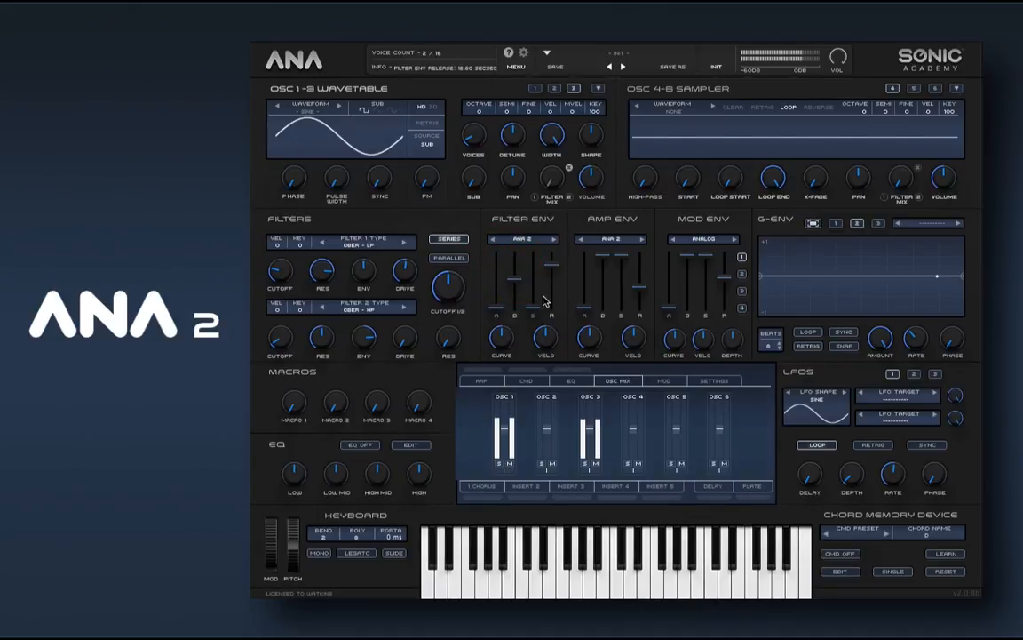
mouse_move(593, 178)
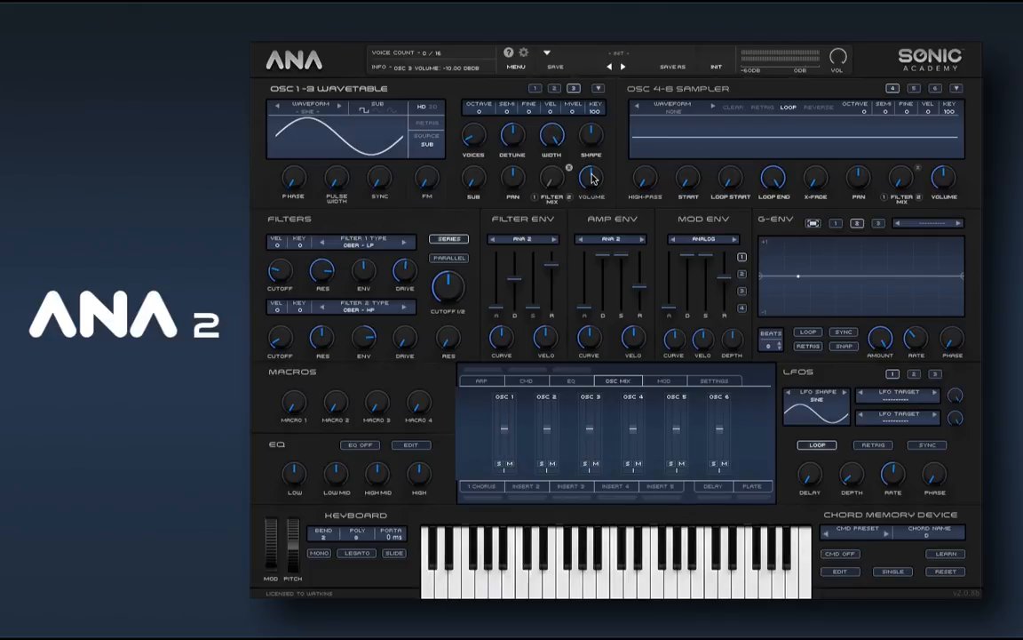